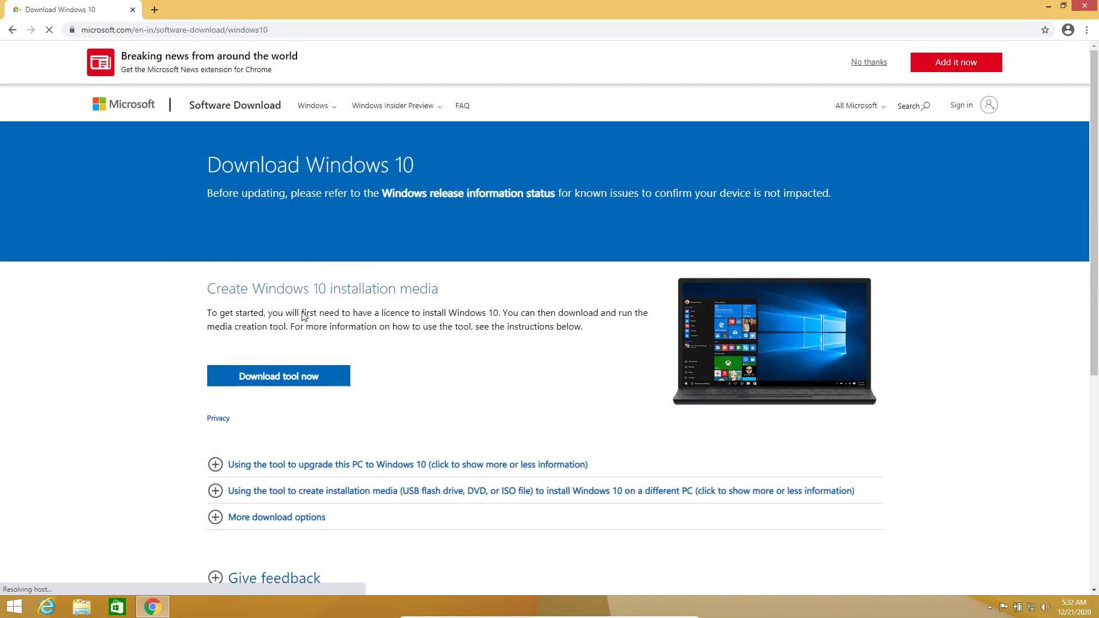
- Download the Windows 10 media creation tool and run MediaCreationTool20H2 as administrator from the Downloads folder
click(260, 381)
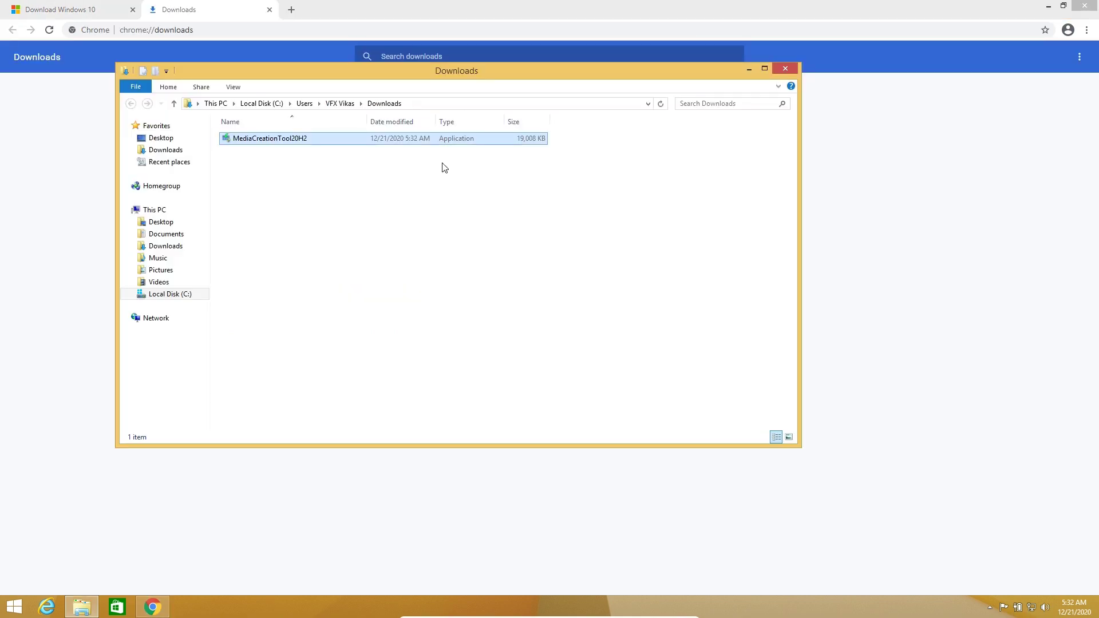
click(763, 68)
right_click(112, 68)
click(138, 89)
click(600, 329)
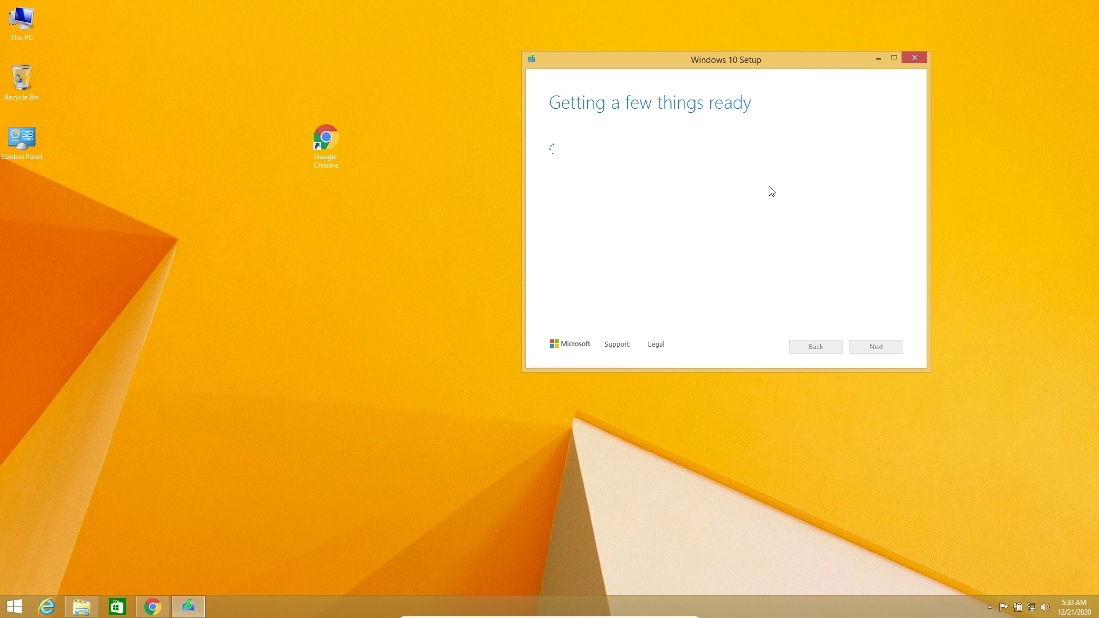
click(1031, 606)
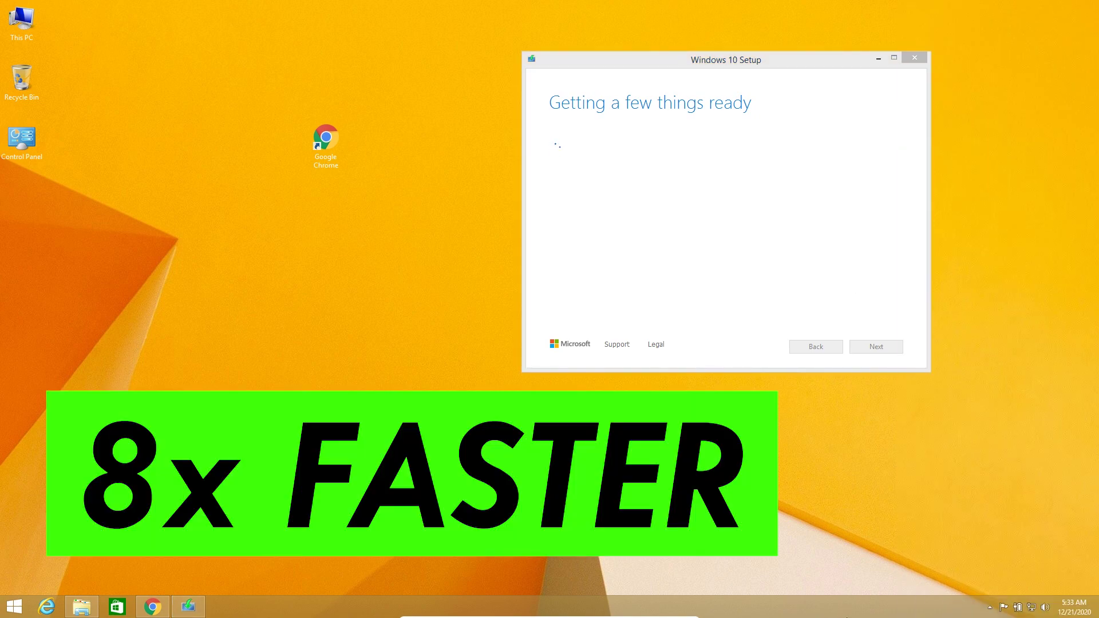
- Advance Windows 10 Setup past its opening page, repositioning its window on the desktop
drag(662, 59, 509, 59)
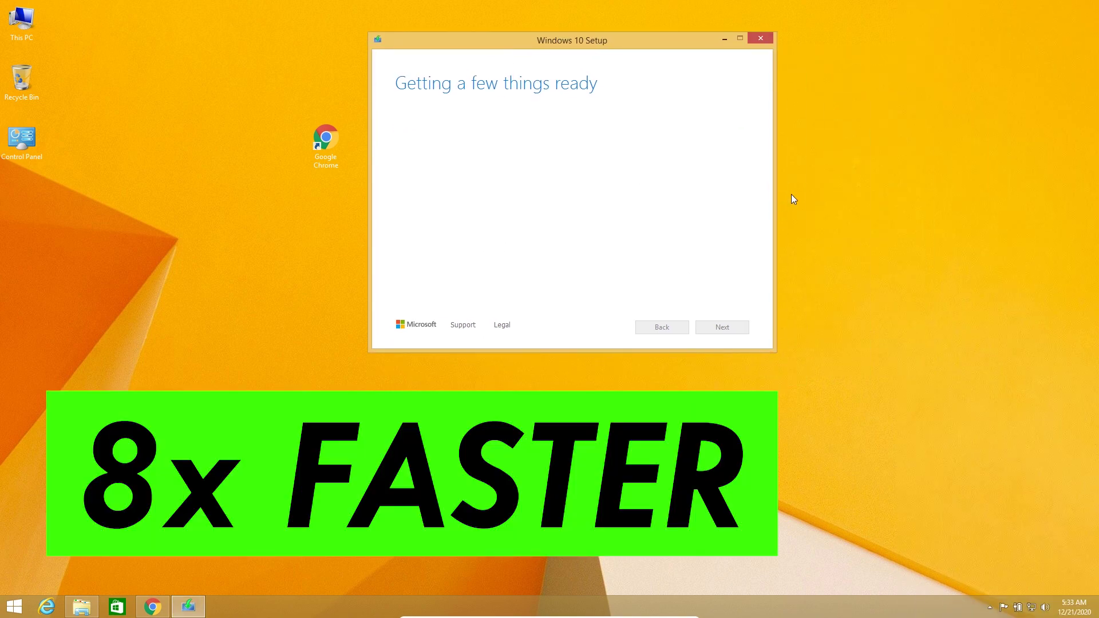
click(723, 326)
drag(532, 40, 566, 66)
drag(680, 70, 703, 48)
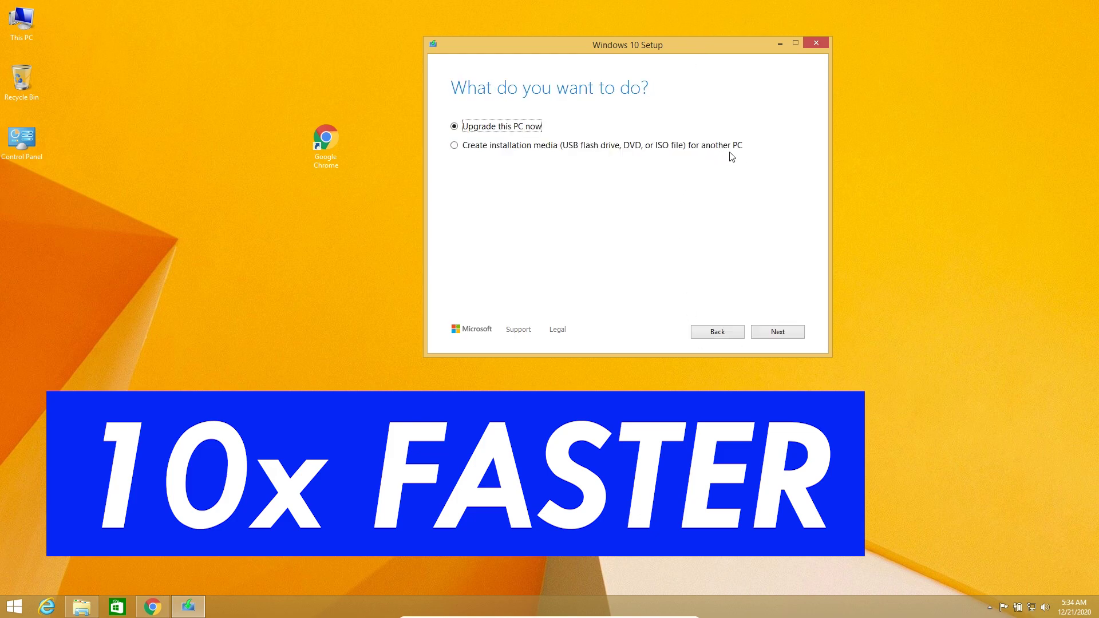
- Choose to create installation media for another PC and accept the recommended language, edition and architecture
click(474, 149)
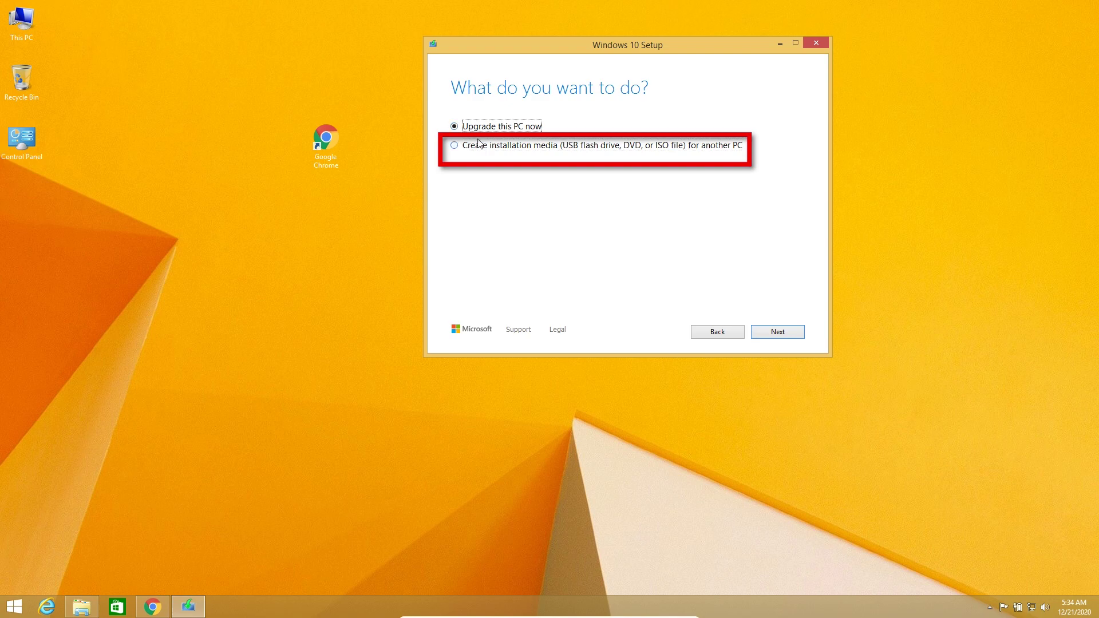
click(474, 151)
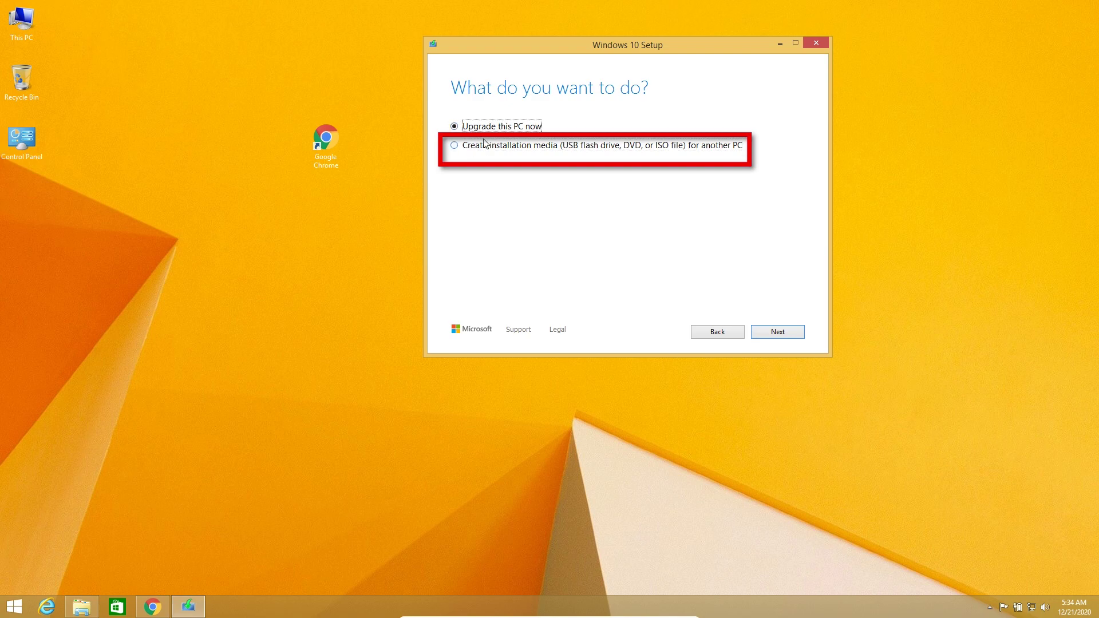
click(484, 144)
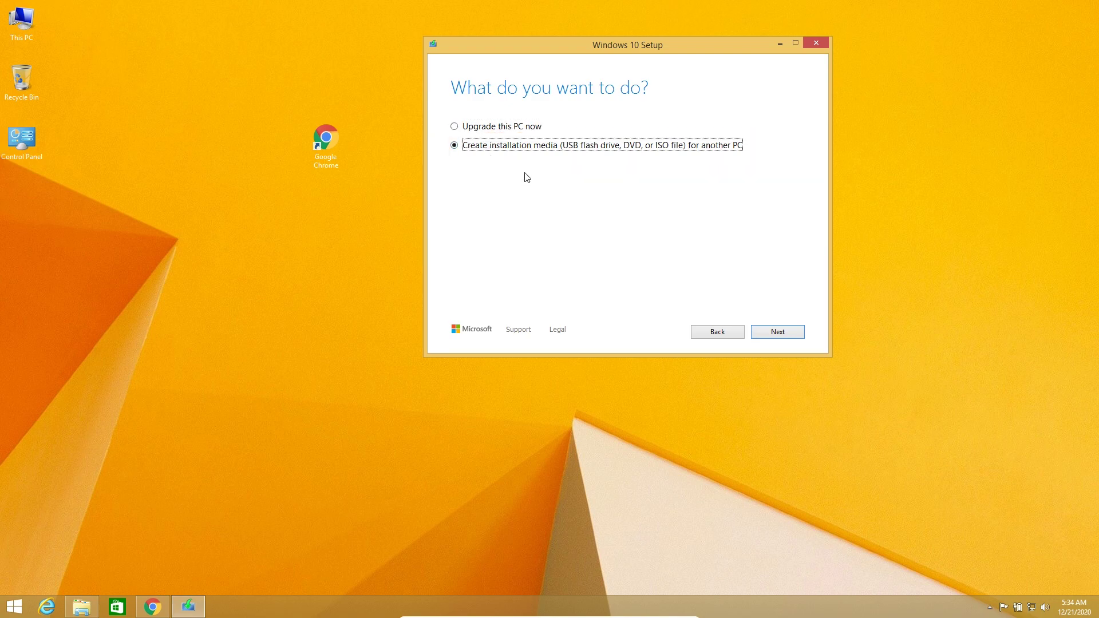
click(776, 337)
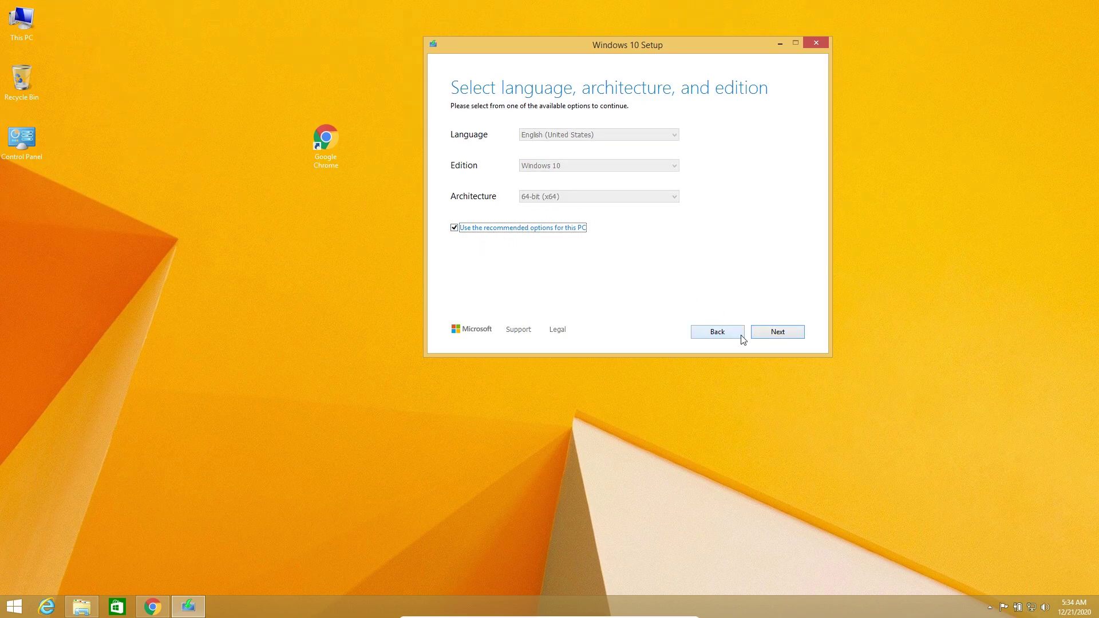
click(785, 337)
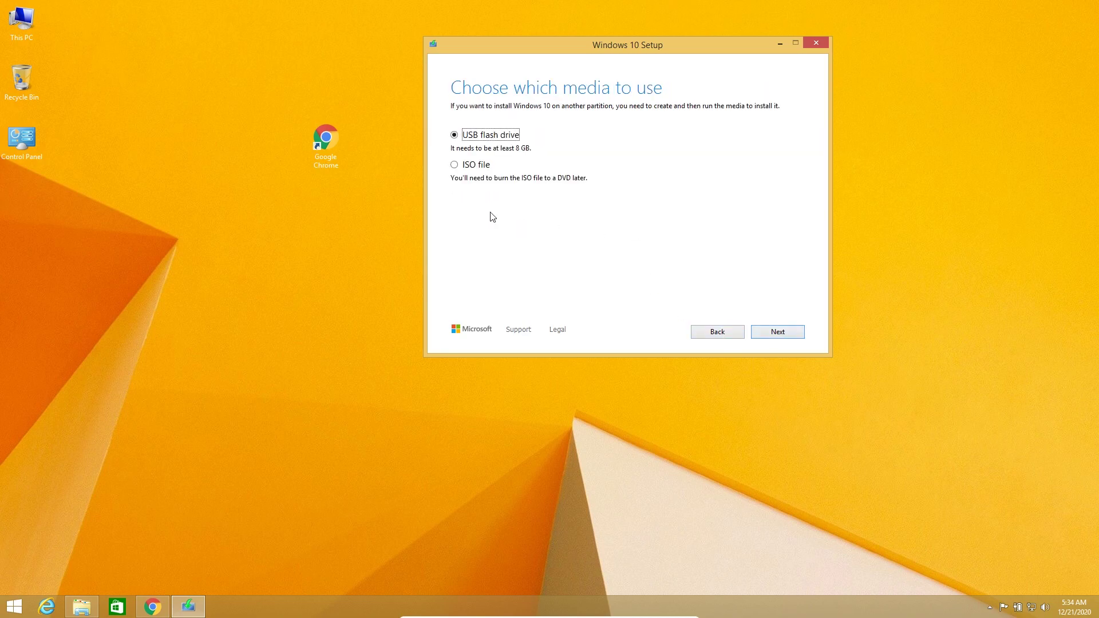
- Choose ISO file as the media and save it to the Desktop under the name Windows
click(475, 168)
click(775, 338)
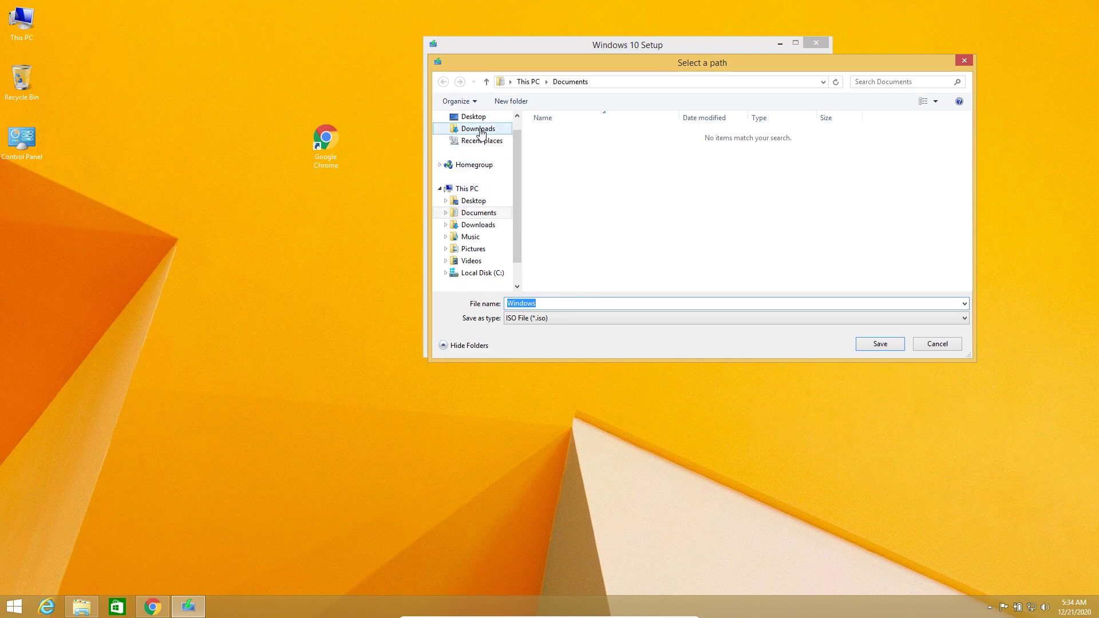
click(480, 119)
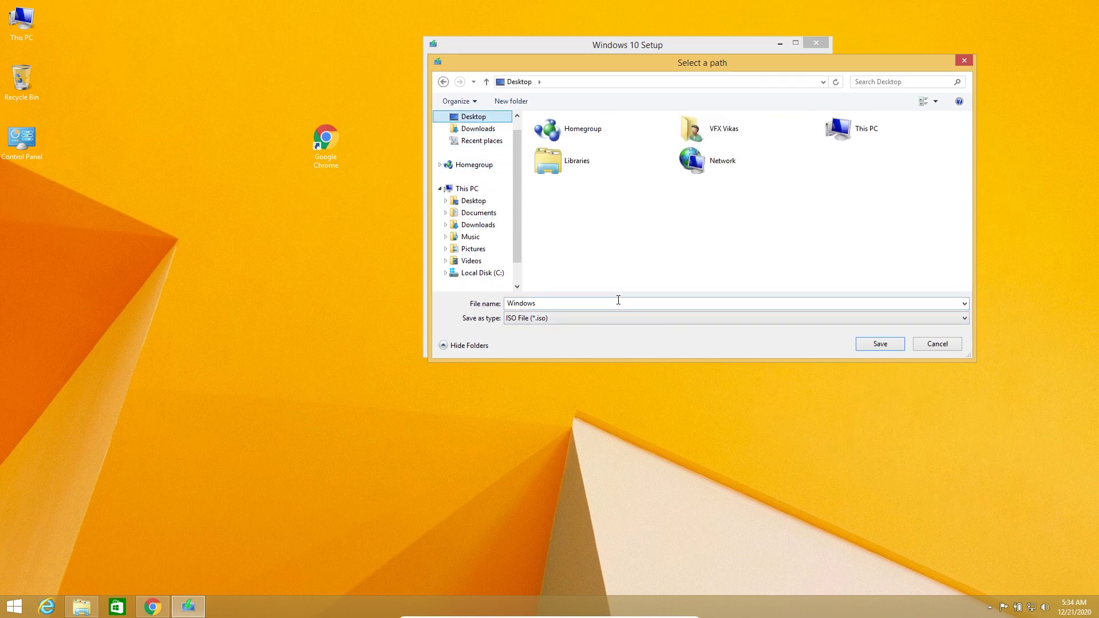
click(618, 299)
click(884, 345)
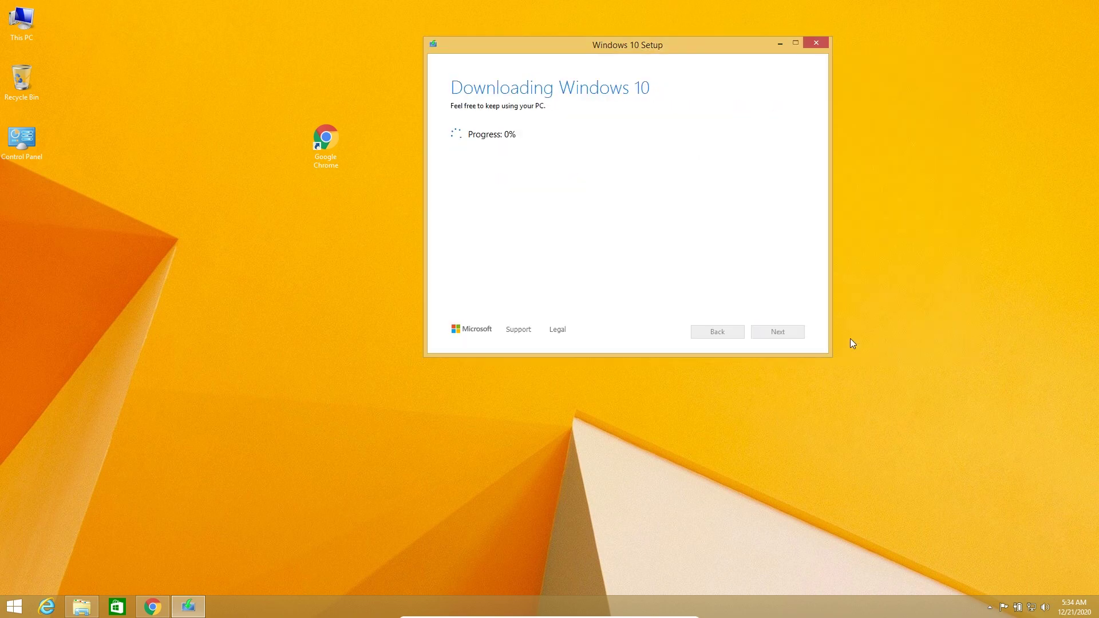
- Finish Windows 10 Setup once the ISO is created and move the Windows ISO file to the middle of the desktop
mouse_move(563, 54)
mouse_down()
mouse_move(645, 93)
mouse_move(560, 52)
mouse_up()
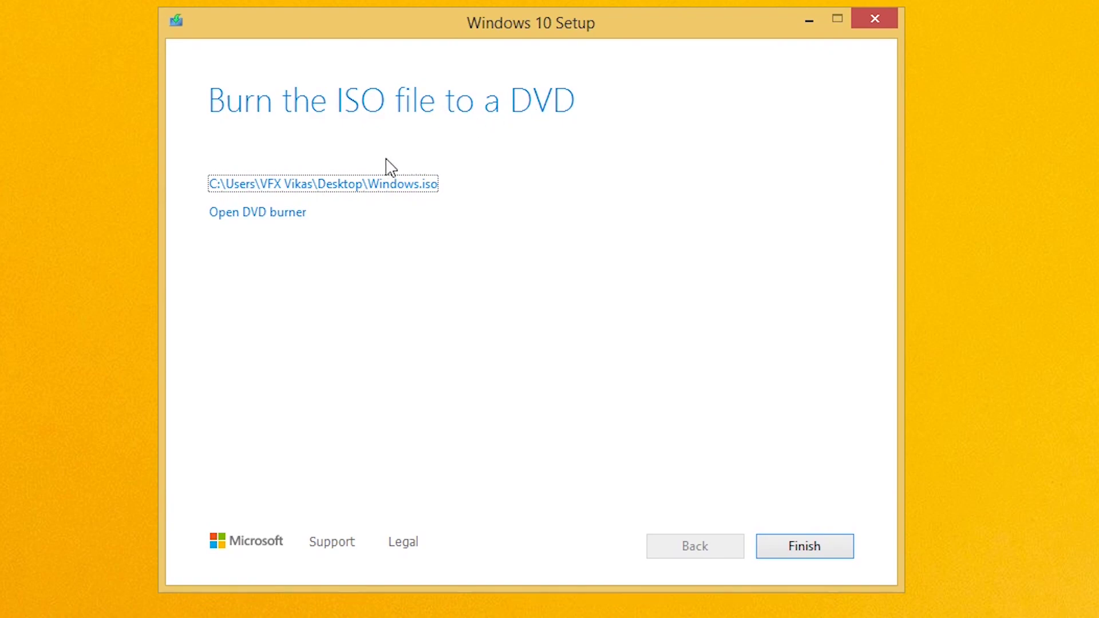
click(824, 546)
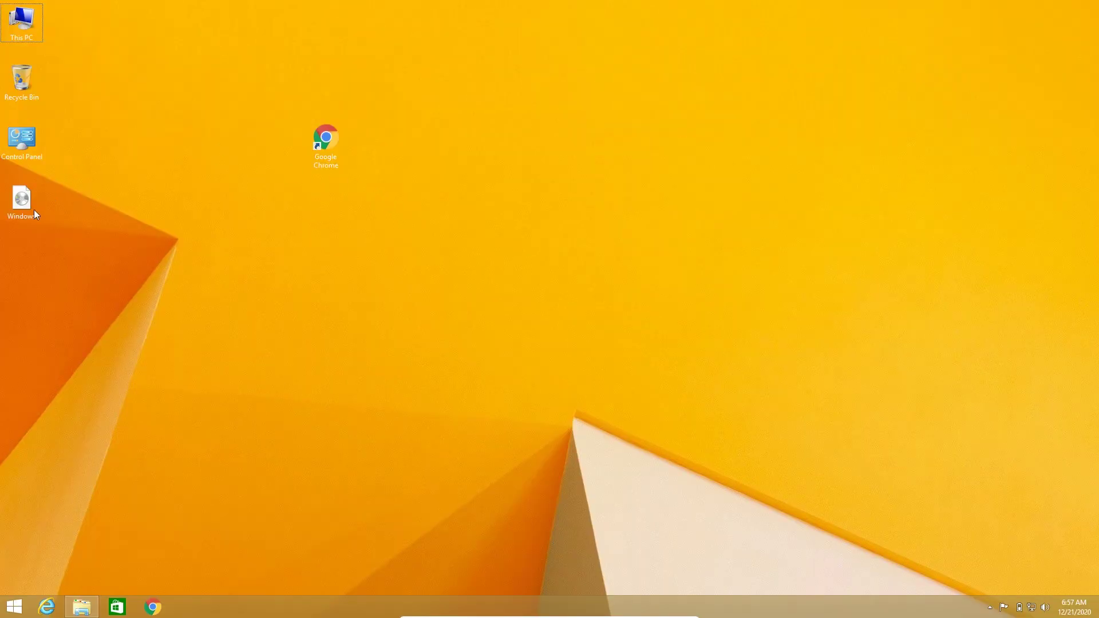
drag(34, 209, 641, 151)
drag(721, 71, 506, 230)
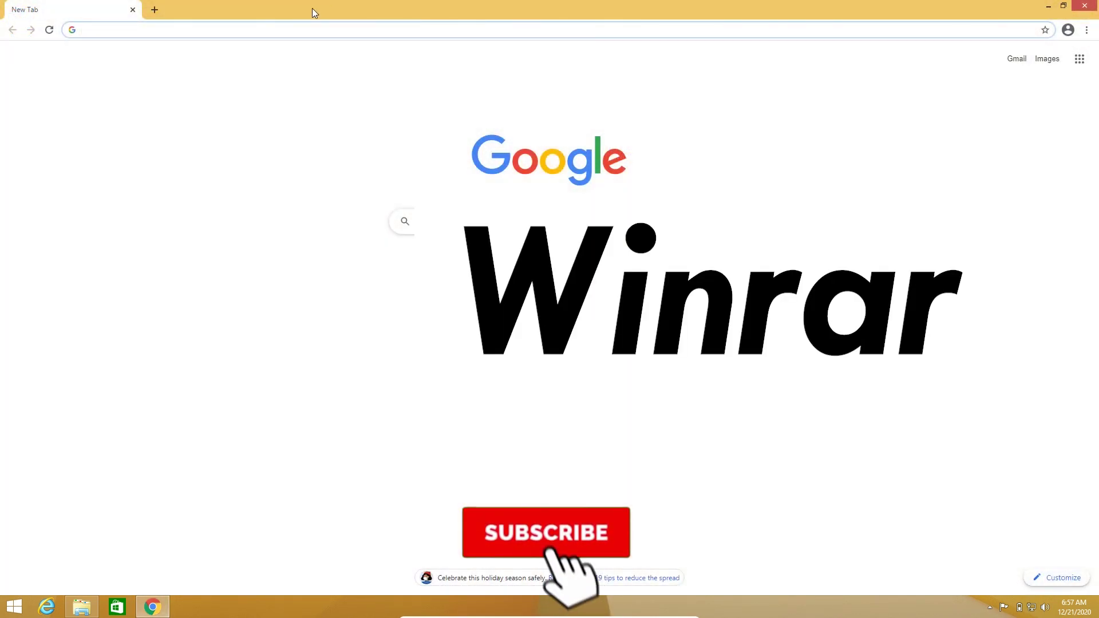
- Search the web for winrar in Google Chrome
click(213, 27)
click(215, 192)
click(173, 26)
text(winrar)
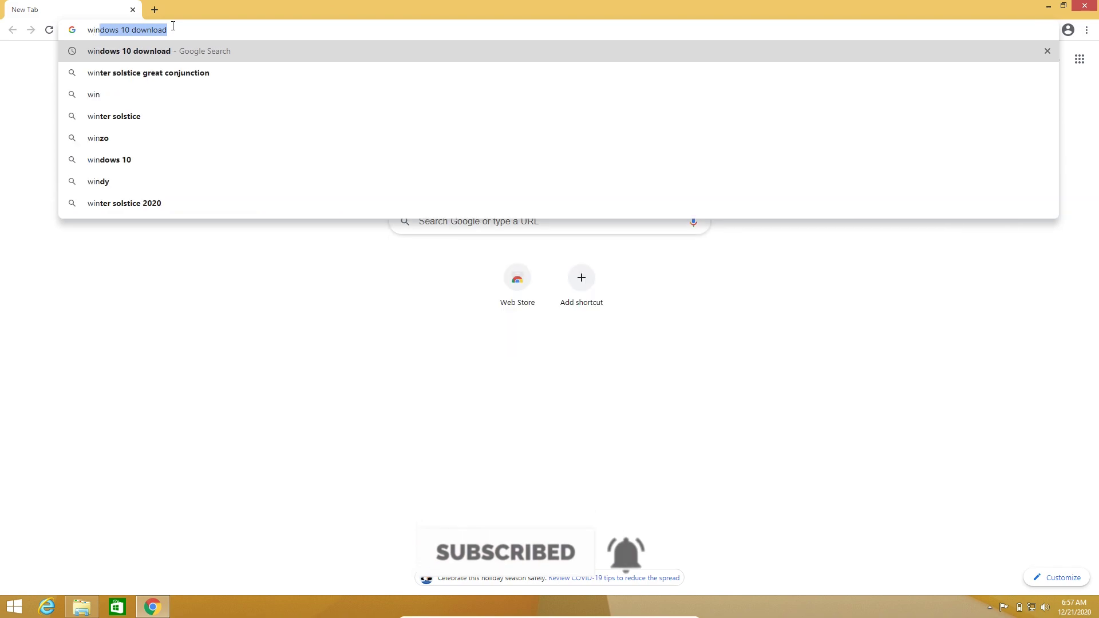
key(Return)
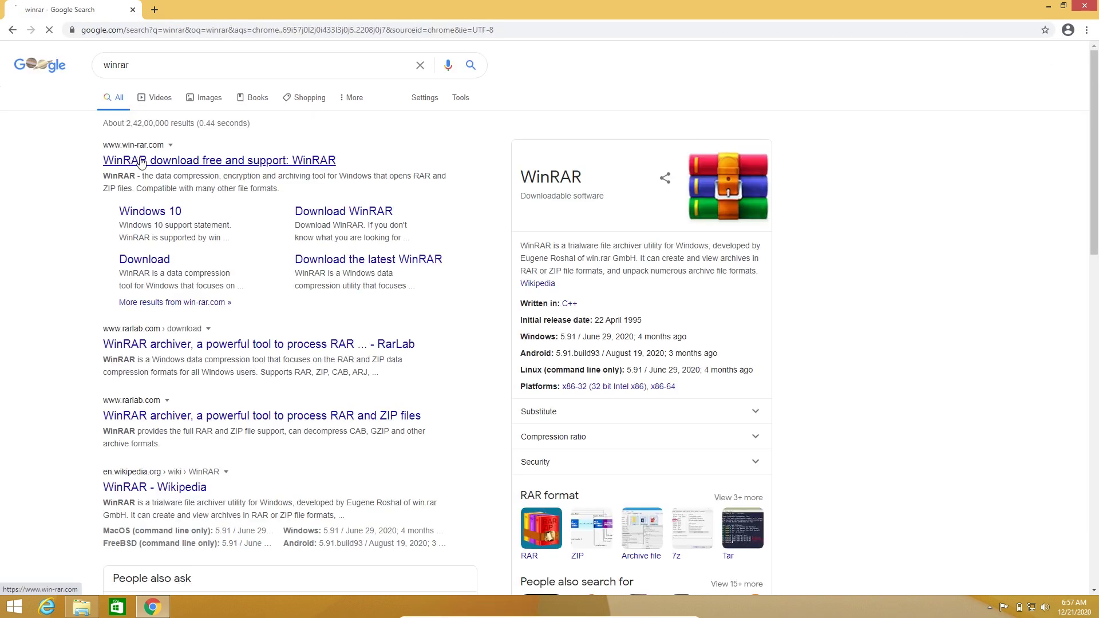
- Open the official WinRAR website from the search results and download the WinRAR installer
click(137, 158)
click(700, 256)
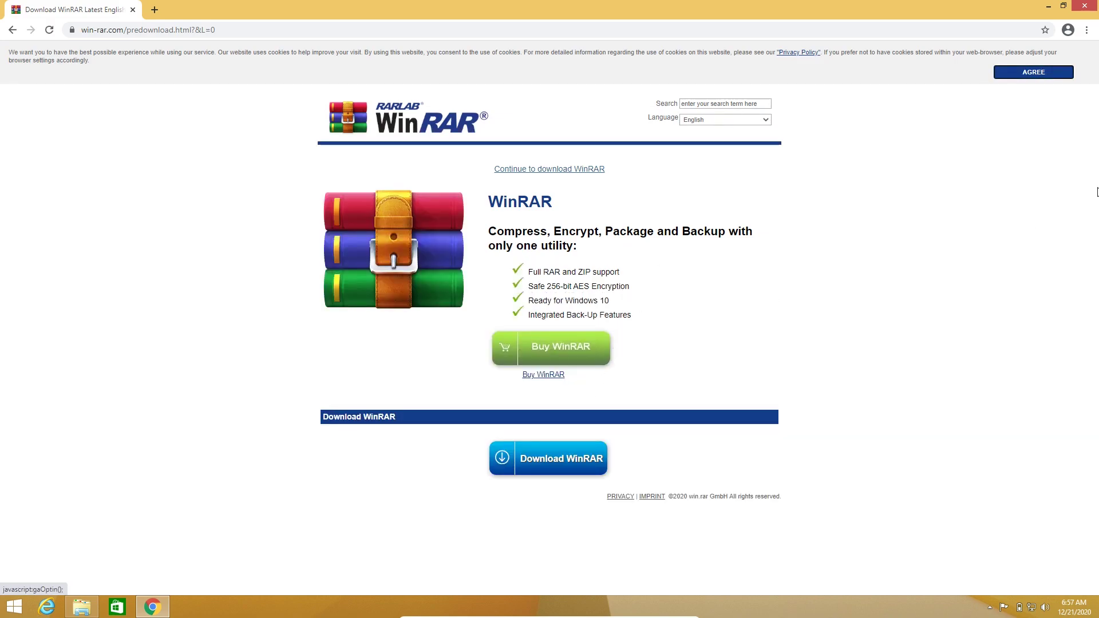
click(537, 457)
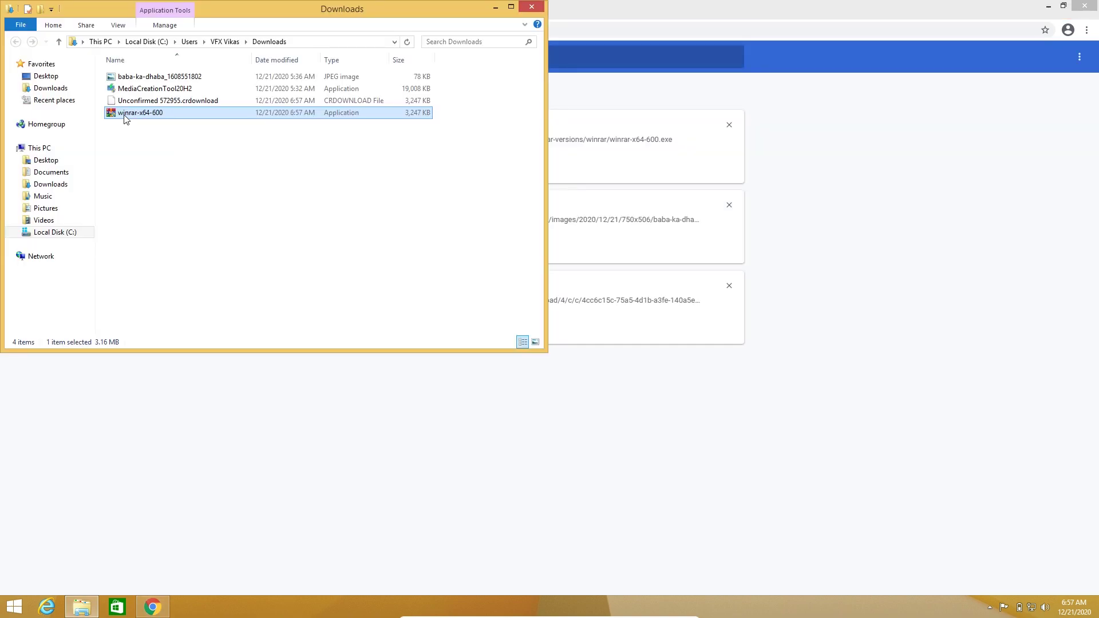
- Run winrar-x64-600 as administrator from the Downloads folder and clear the folder and browser windows away
right_click(127, 114)
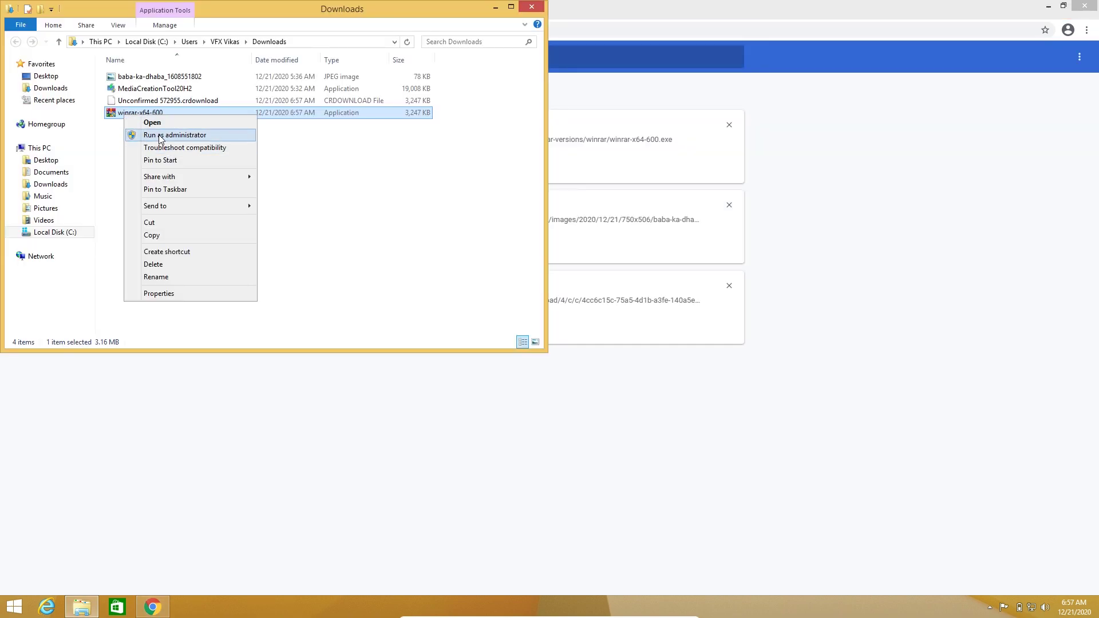
click(160, 136)
click(584, 326)
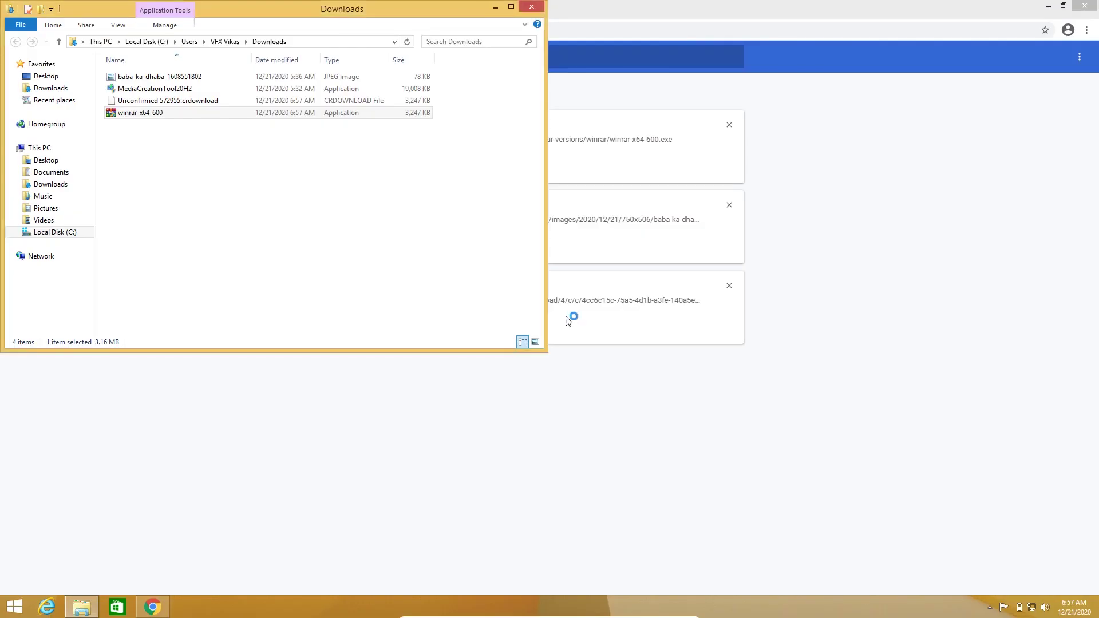
click(495, 8)
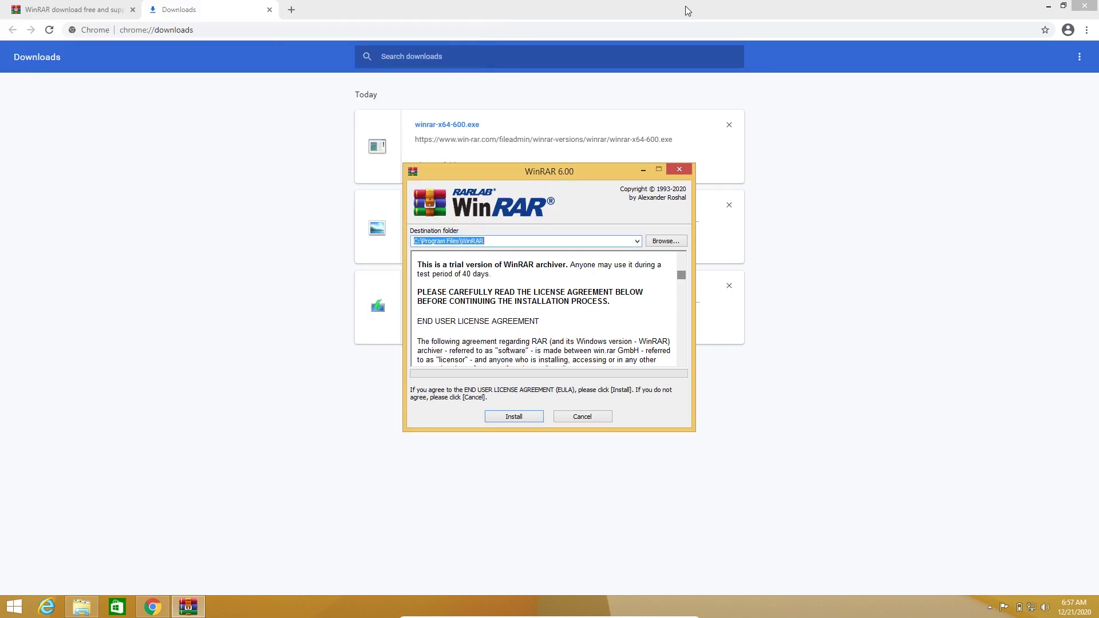
click(1090, 6)
- Install WinRAR with the default destination and integration options, then close the setup and the WinRAR folder
click(523, 418)
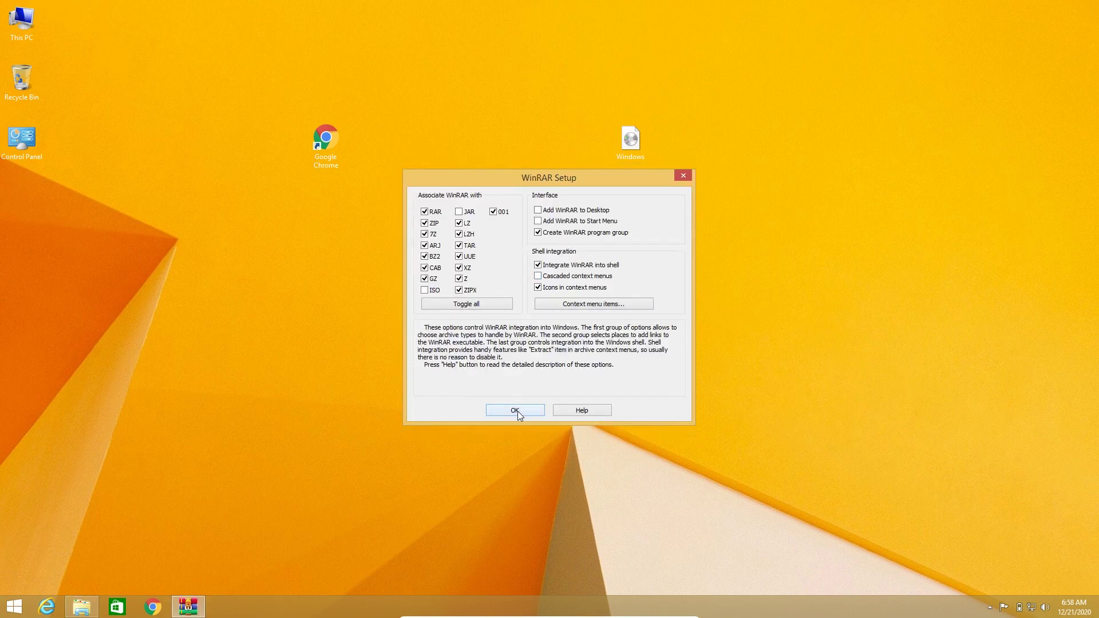
click(517, 411)
click(546, 407)
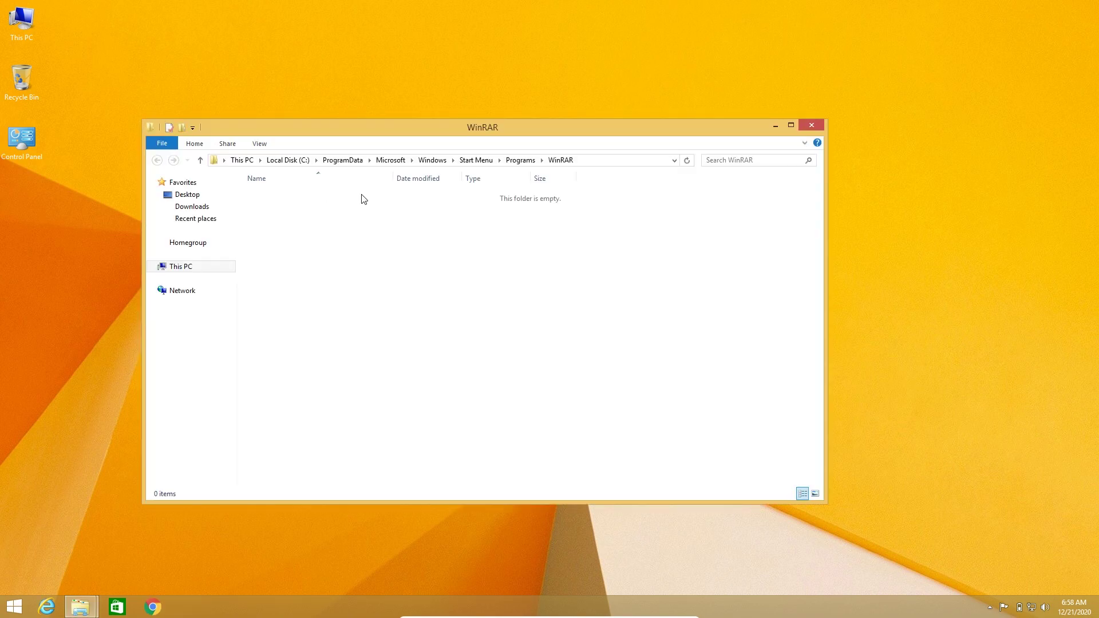
click(813, 125)
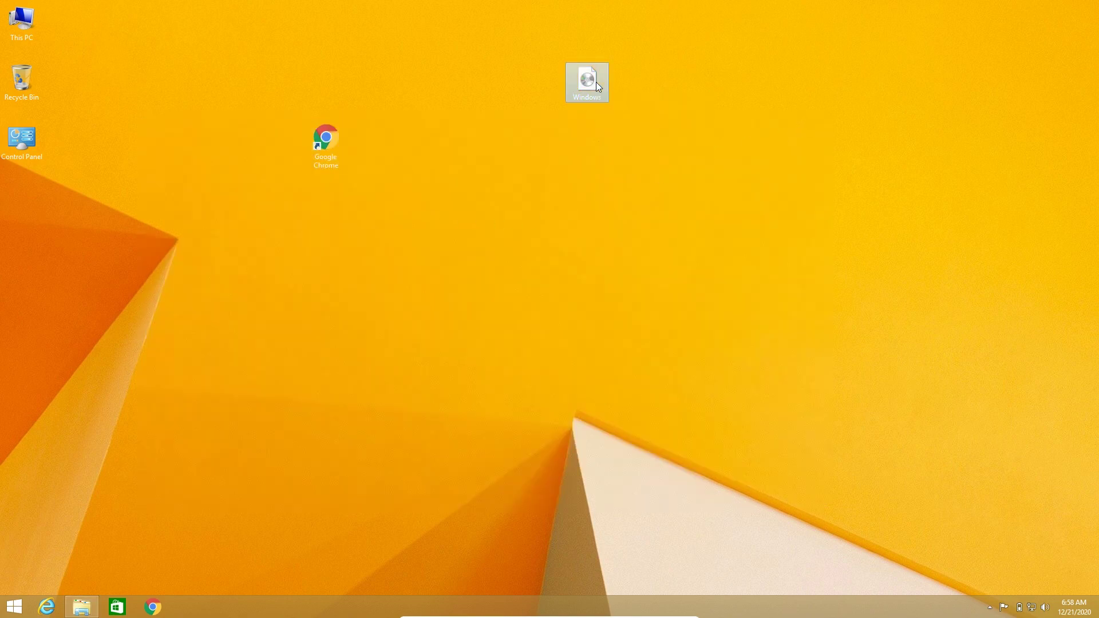
- Extract the Windows ISO with WinRAR into a Windows folder on the desktop and open that folder
right_click(595, 82)
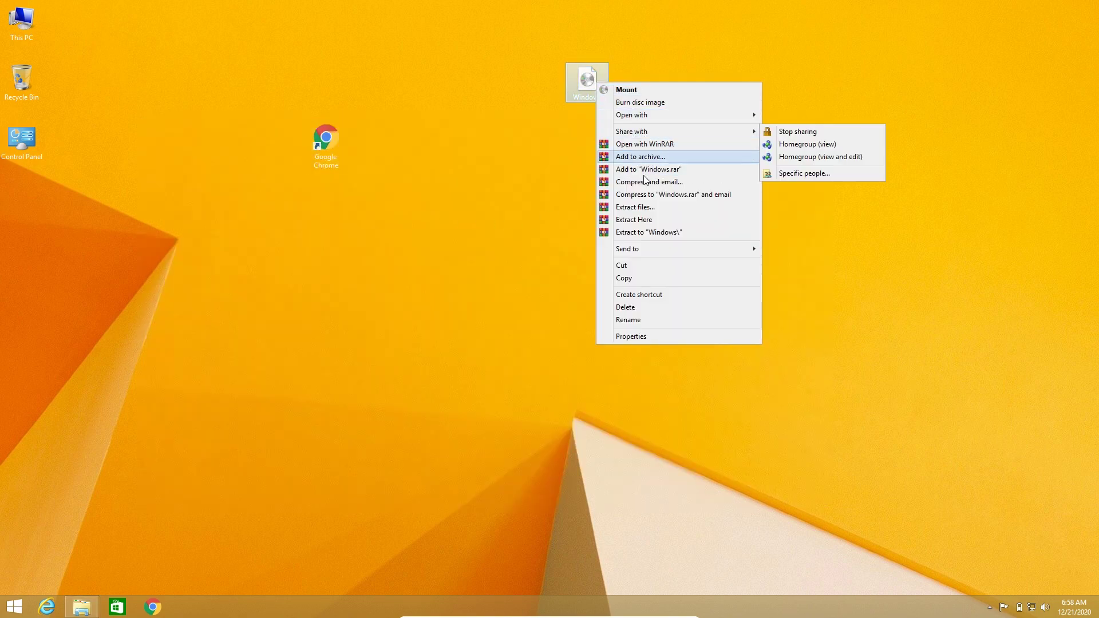
click(654, 233)
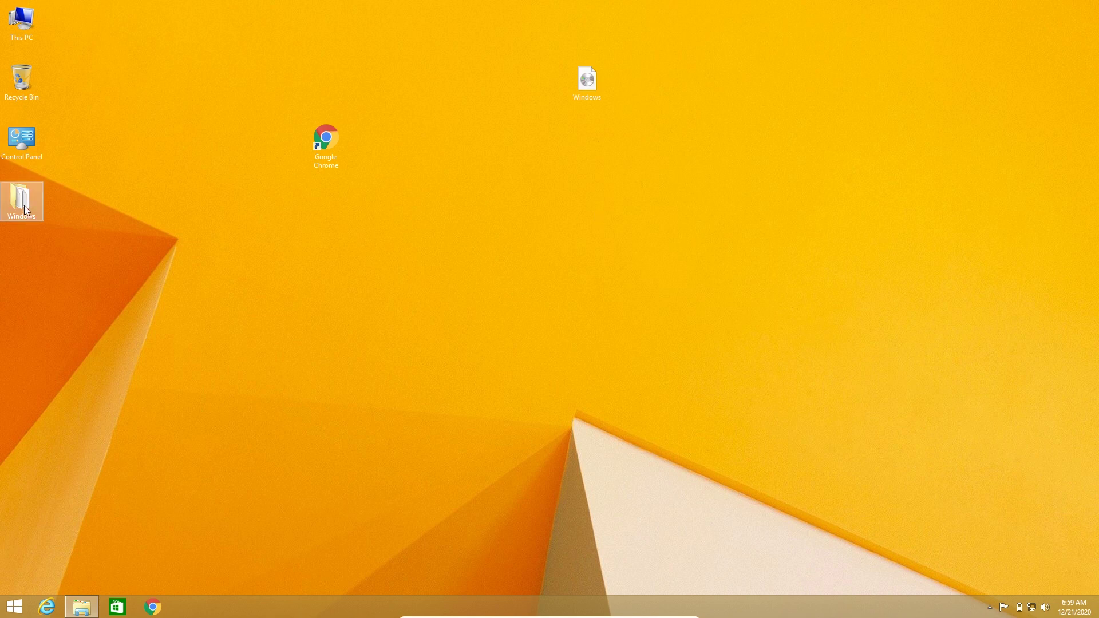
drag(26, 210, 646, 191)
double_click(647, 191)
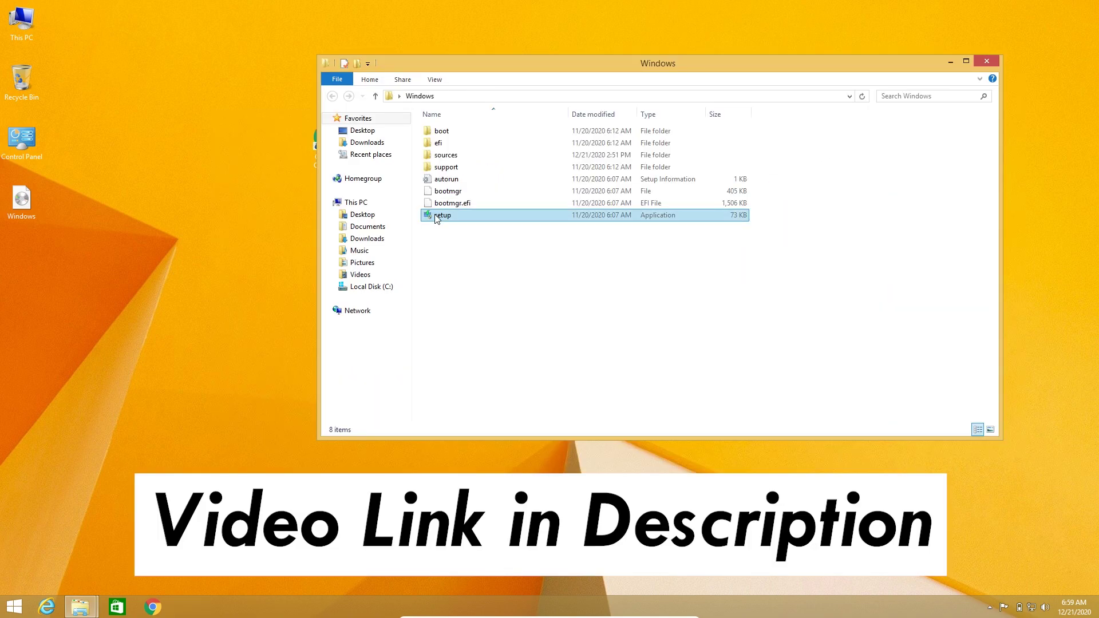
- Run the setup application in the extracted Windows folder as administrator
right_click(434, 214)
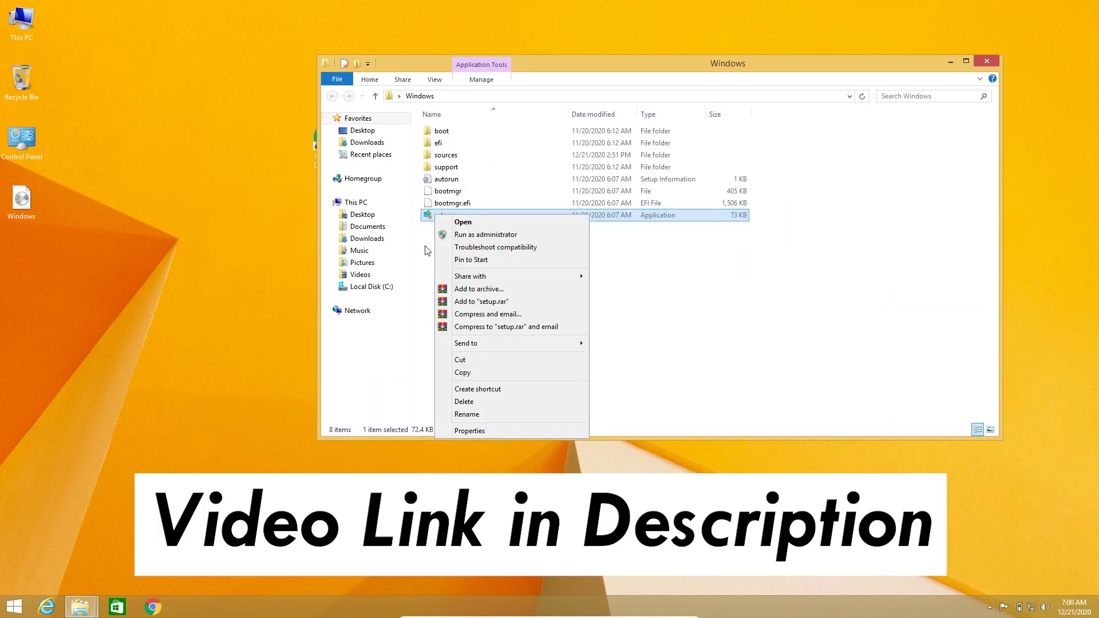
click(478, 235)
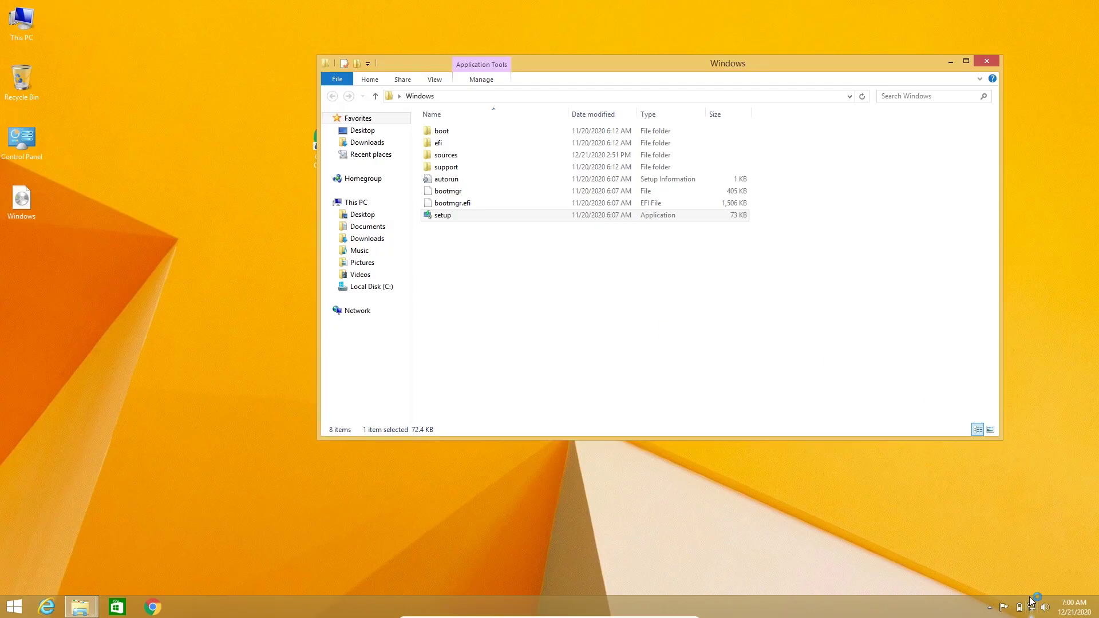
click(1030, 609)
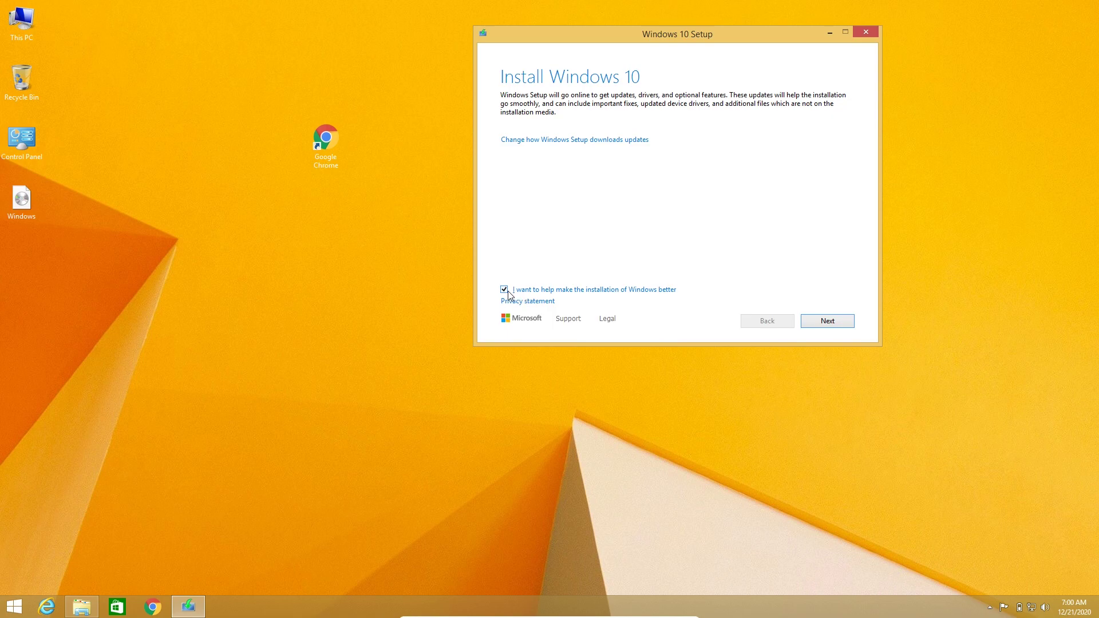
- Clear the option to help make the installation of Windows better and continue Windows 10 Setup to its update check
click(607, 291)
click(824, 321)
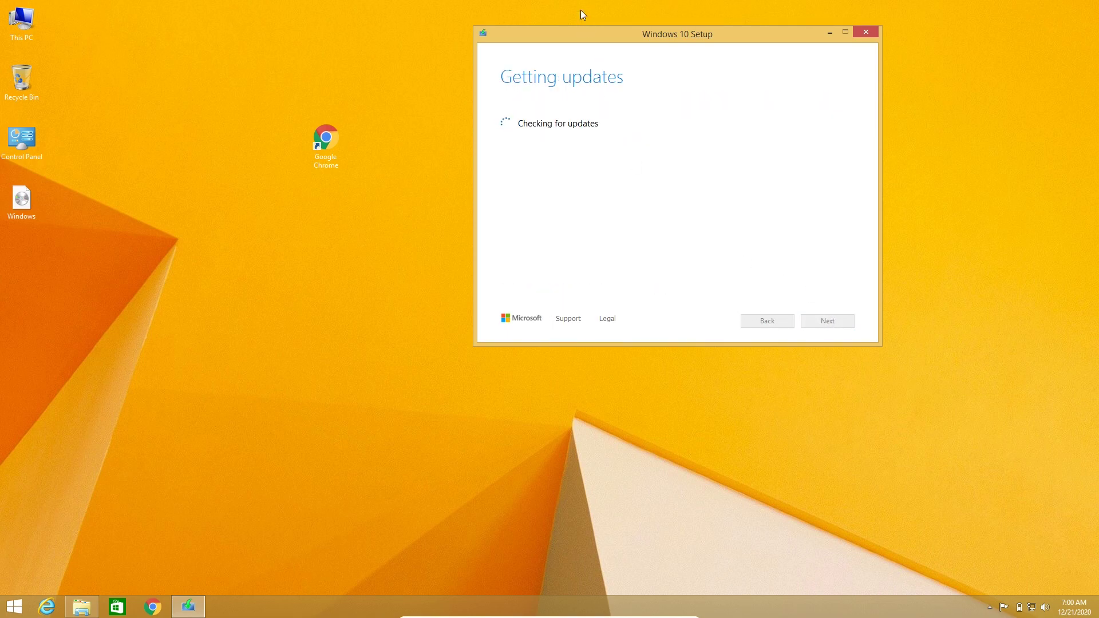
drag(600, 32, 538, 47)
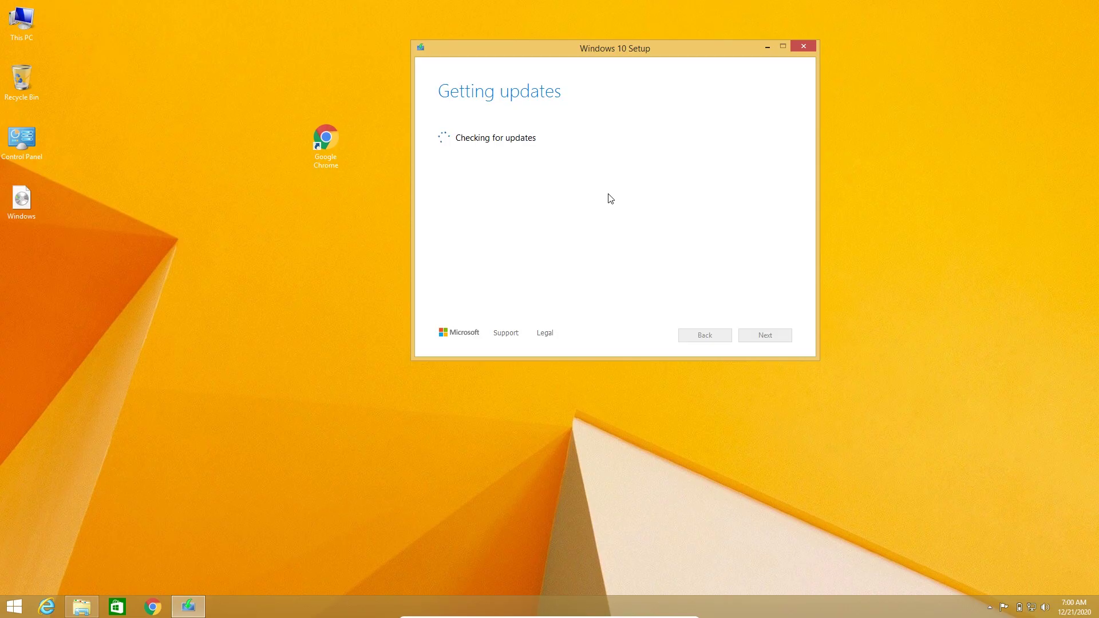
drag(582, 59, 601, 48)
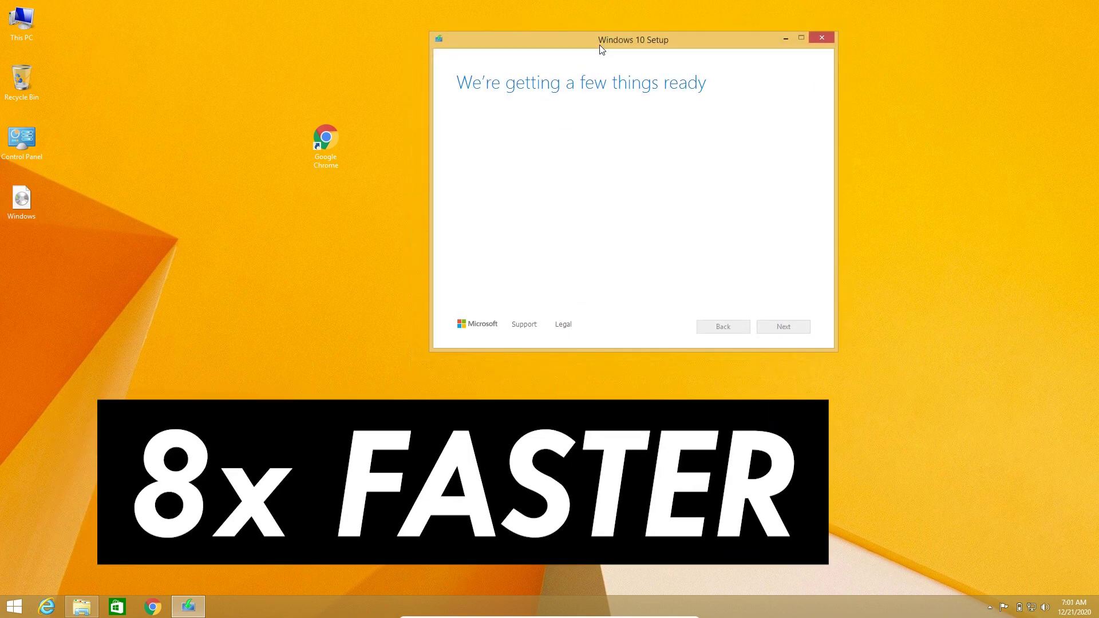
- Continue Windows 10 Setup from its preparation stage to getting updates
drag(542, 46, 548, 81)
click(790, 363)
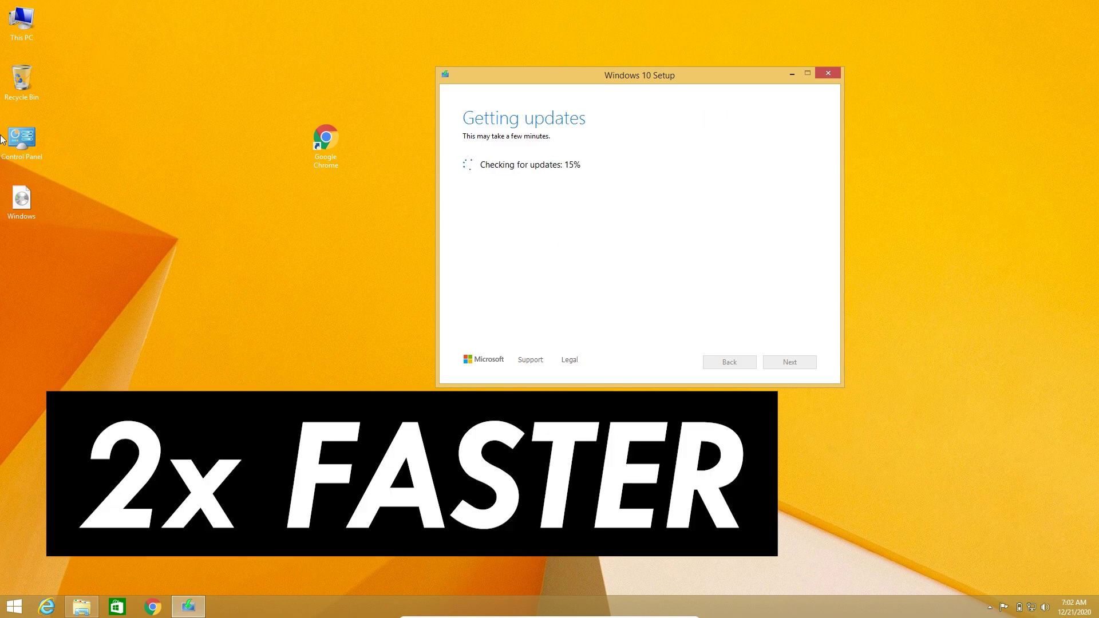
drag(558, 79, 620, 66)
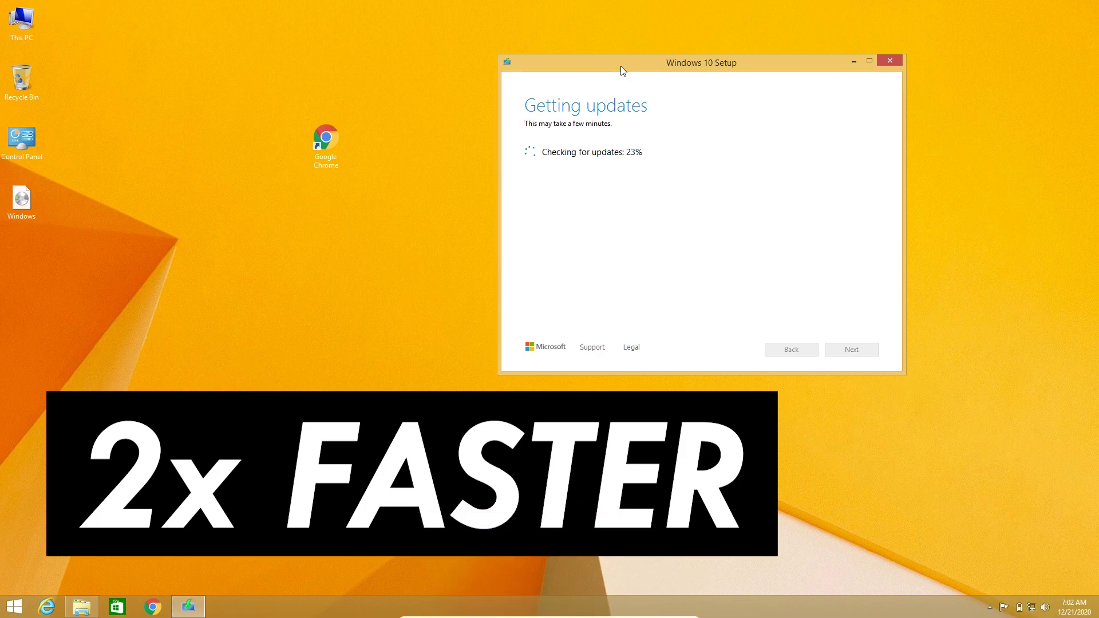
drag(623, 70, 156, 257)
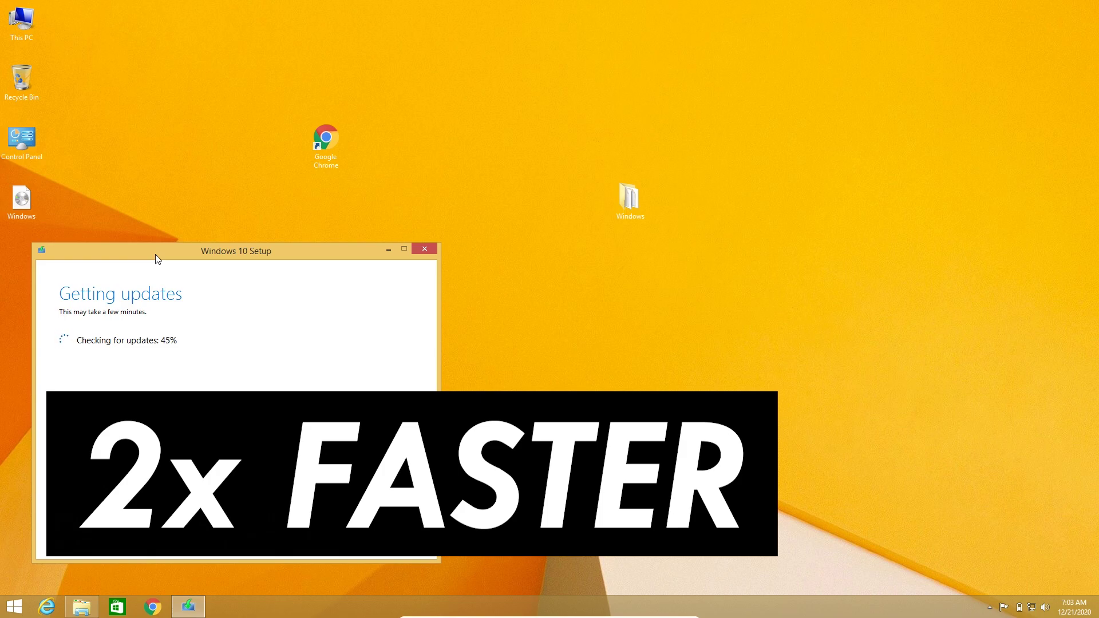
drag(155, 254, 484, 47)
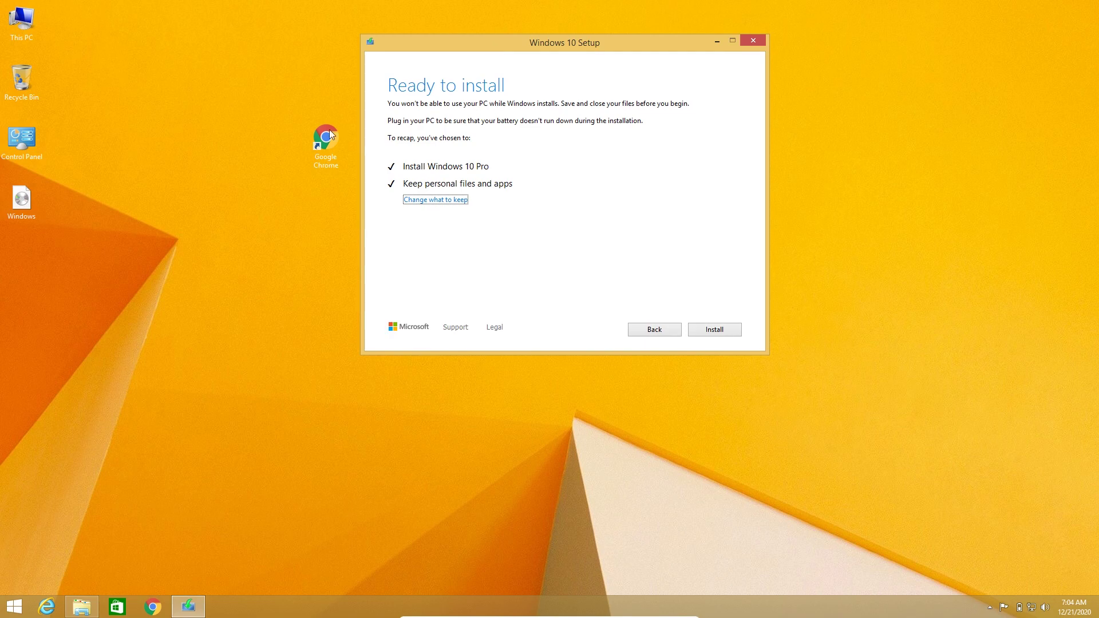
- Review what to keep, leave Keep personal files and apps selected, and start the Windows 10 Pro installation
click(441, 200)
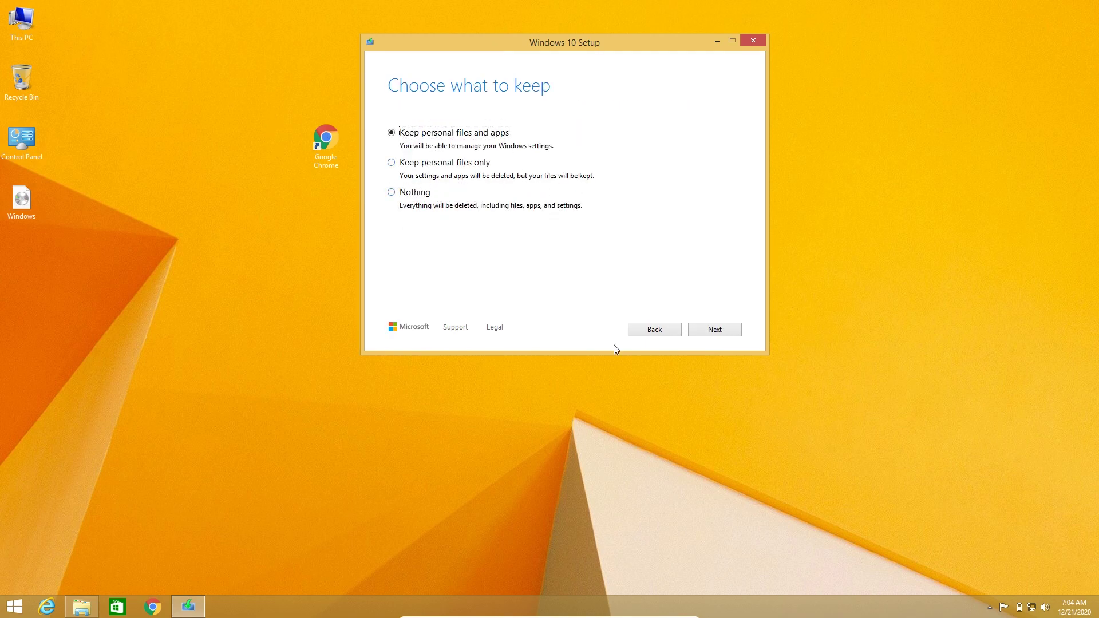
click(718, 332)
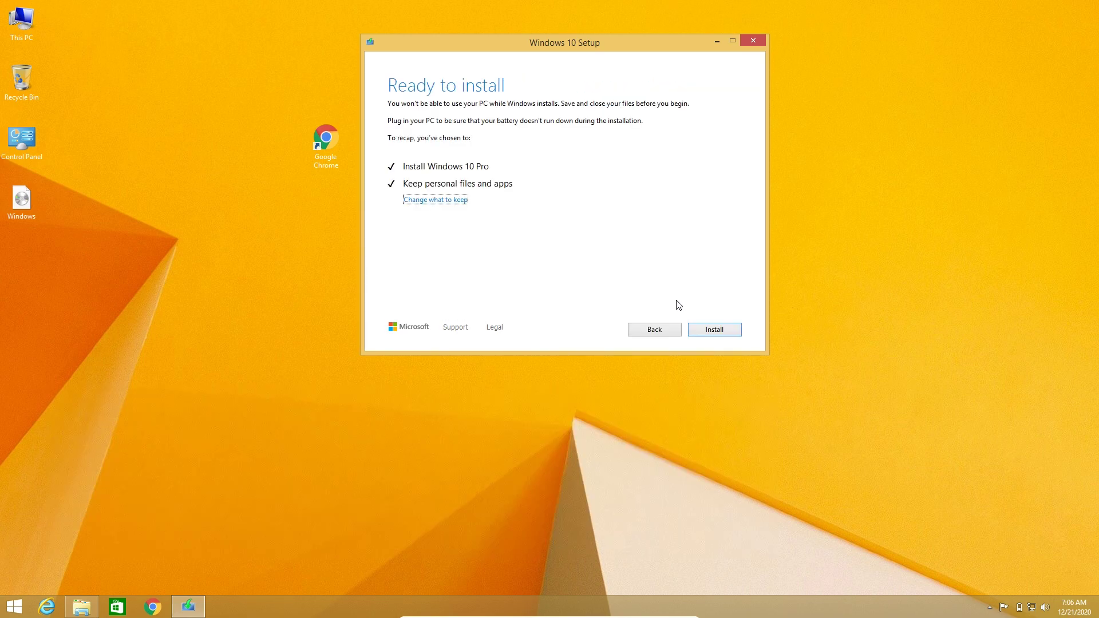
click(714, 330)
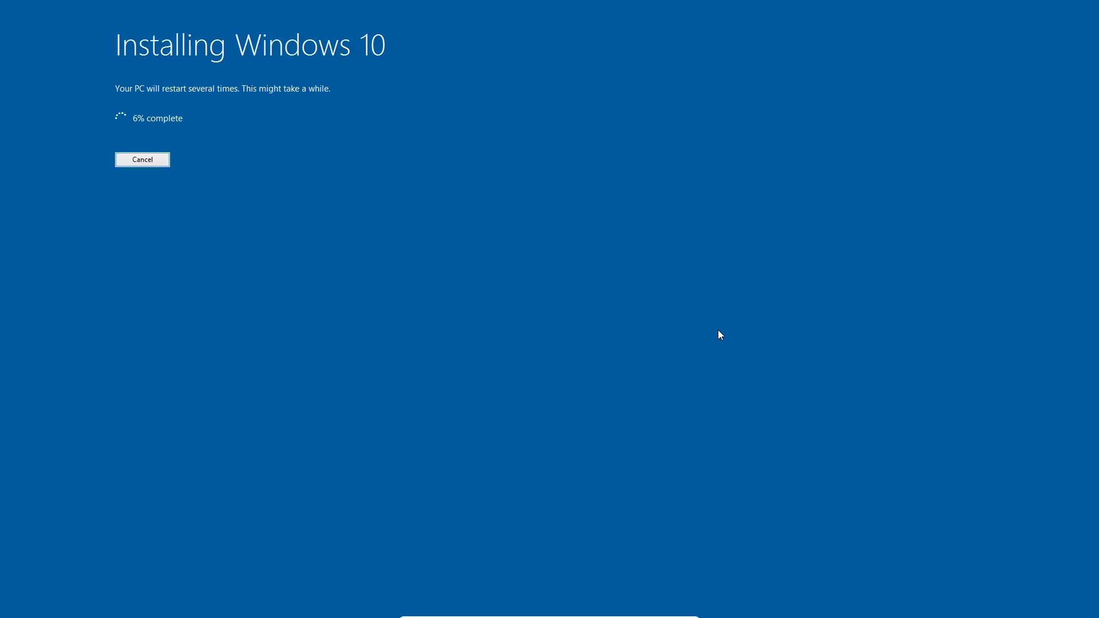